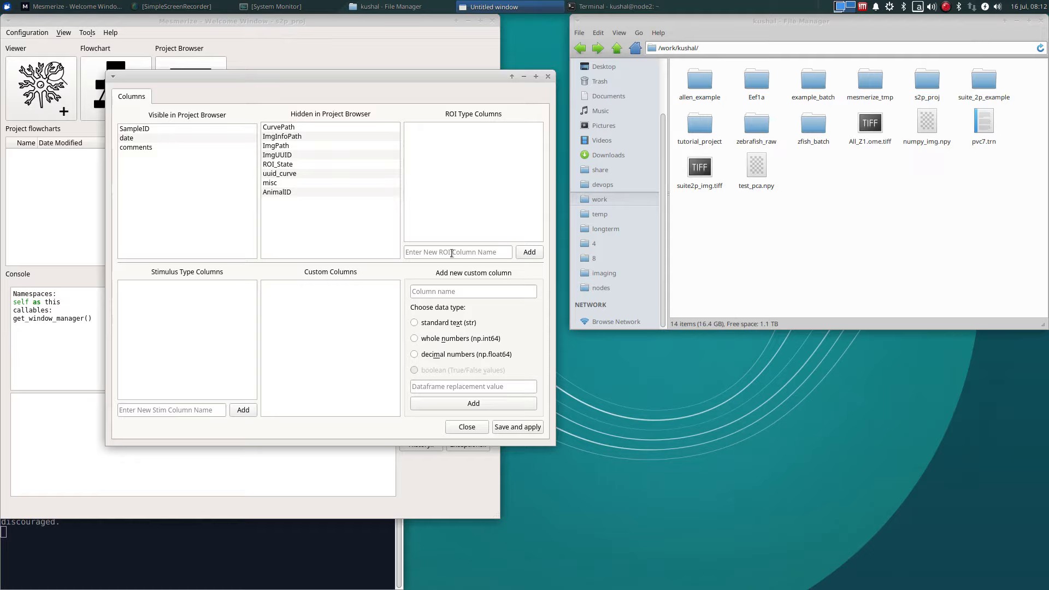
Step: Add an ROI type column called s2p_iscell to the project configuration, then save and apply it
click(451, 252)
text(s)
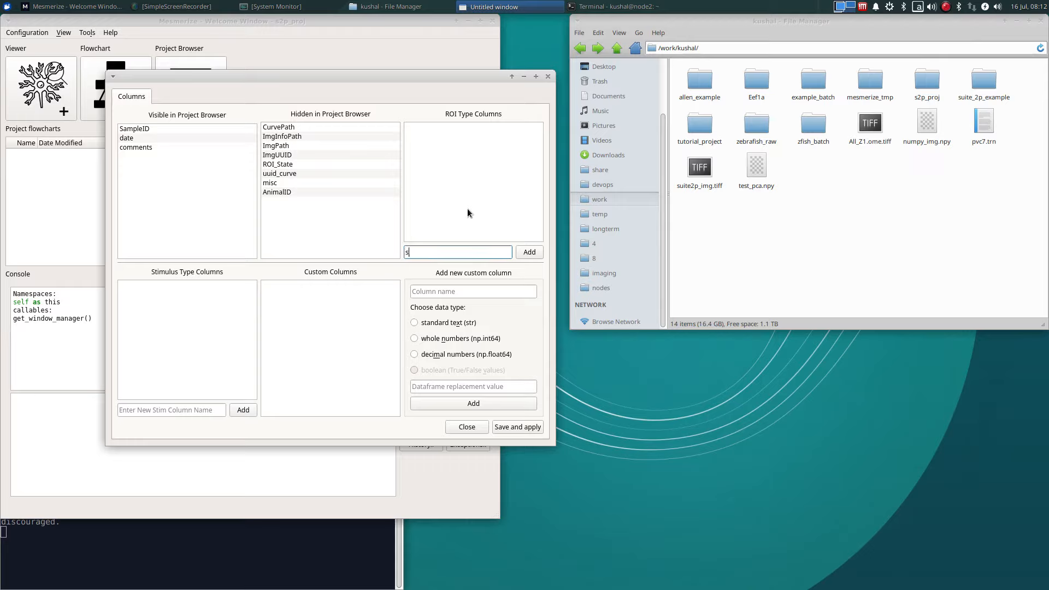
text(2p_iscell)
click(526, 256)
click(526, 426)
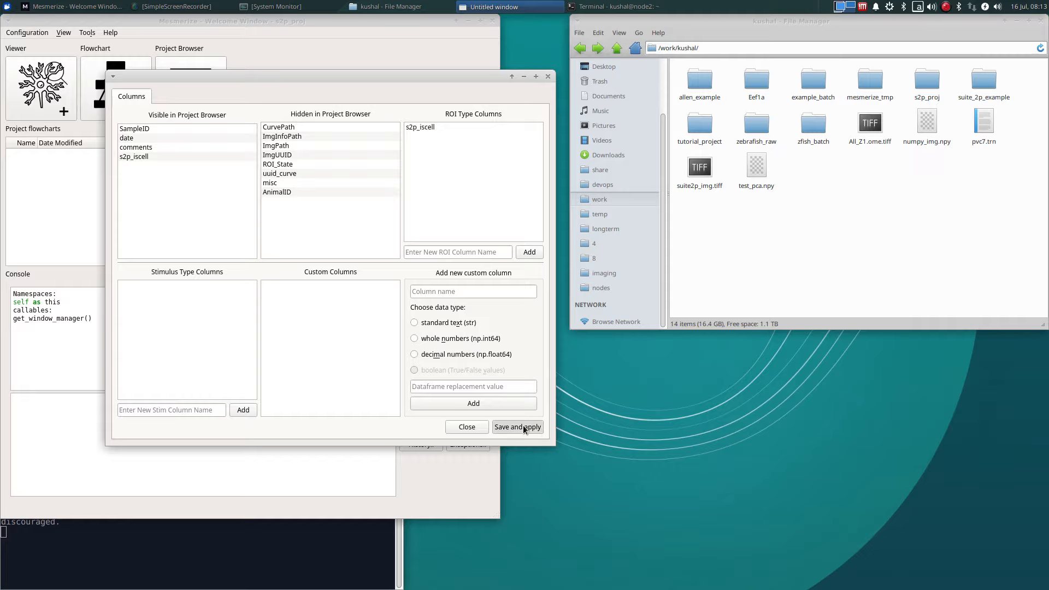
Step: Open a new viewer and bring suite2p_img.tiff from the file manager into it for import
click(36, 99)
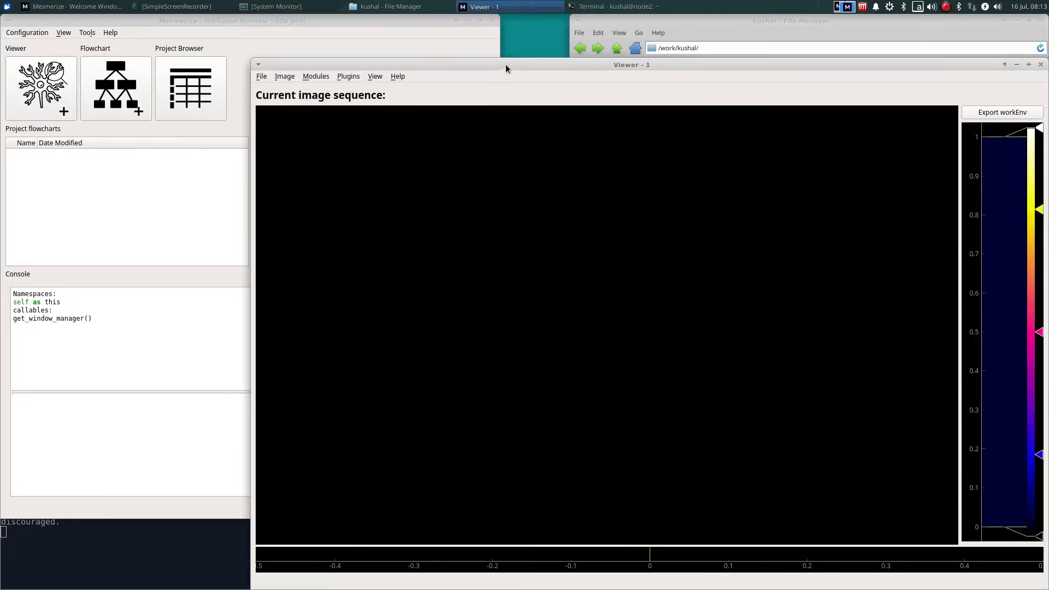
drag(506, 69, 257, 59)
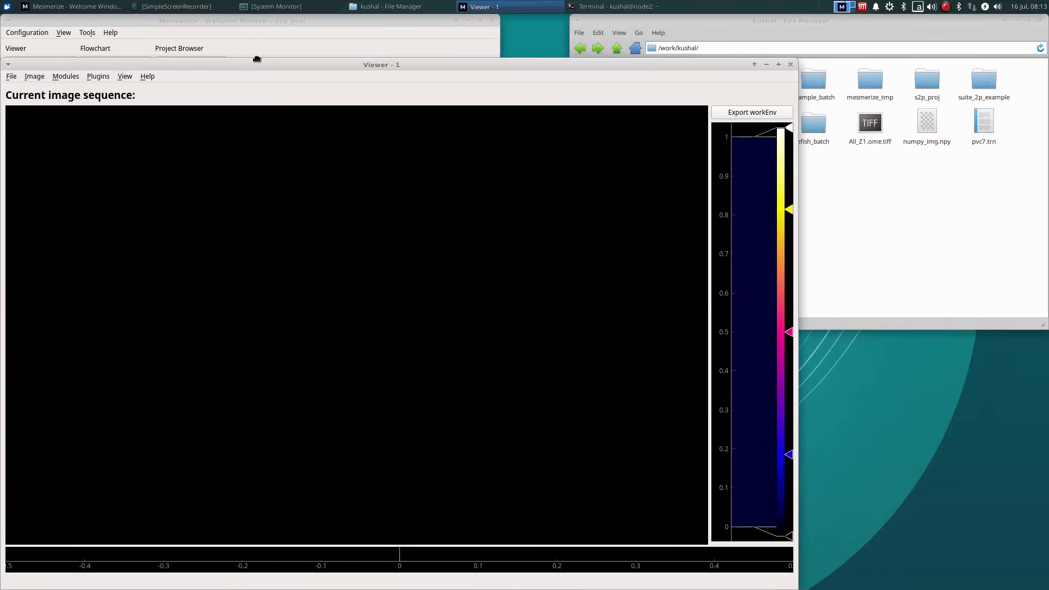
click(891, 258)
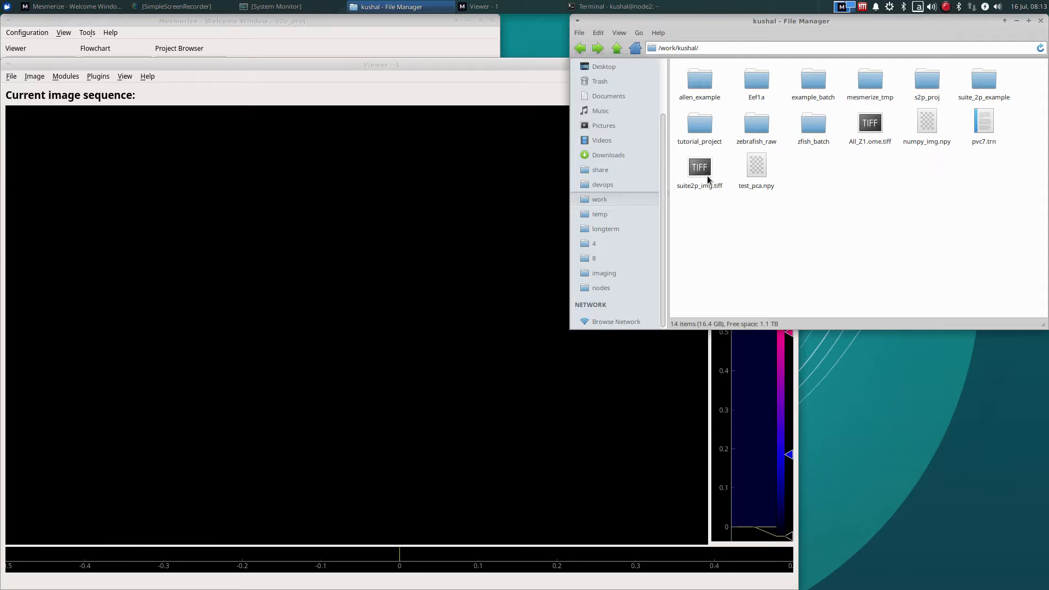
drag(700, 169, 268, 286)
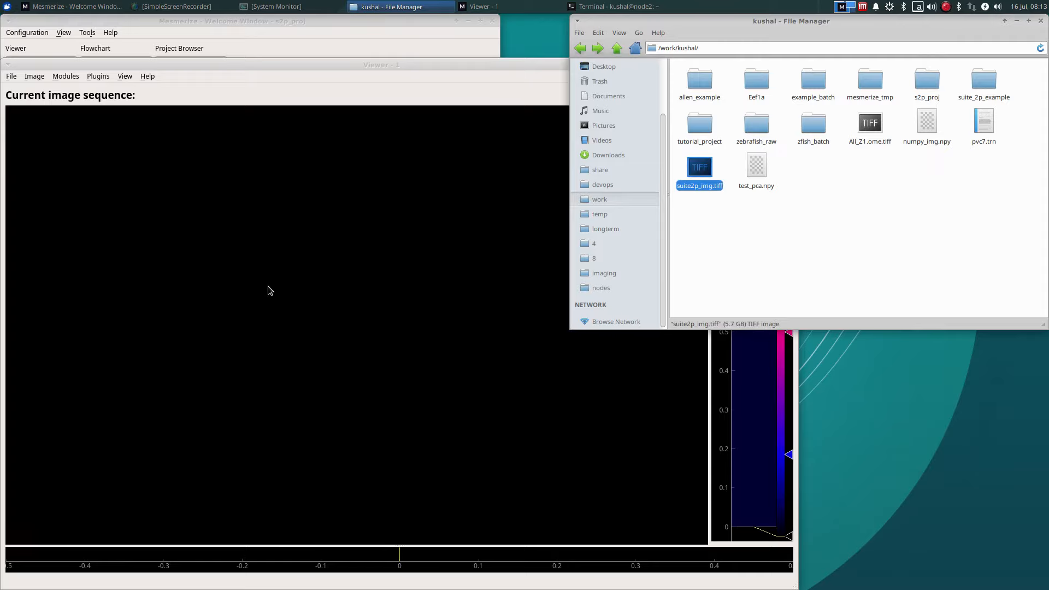
click(420, 191)
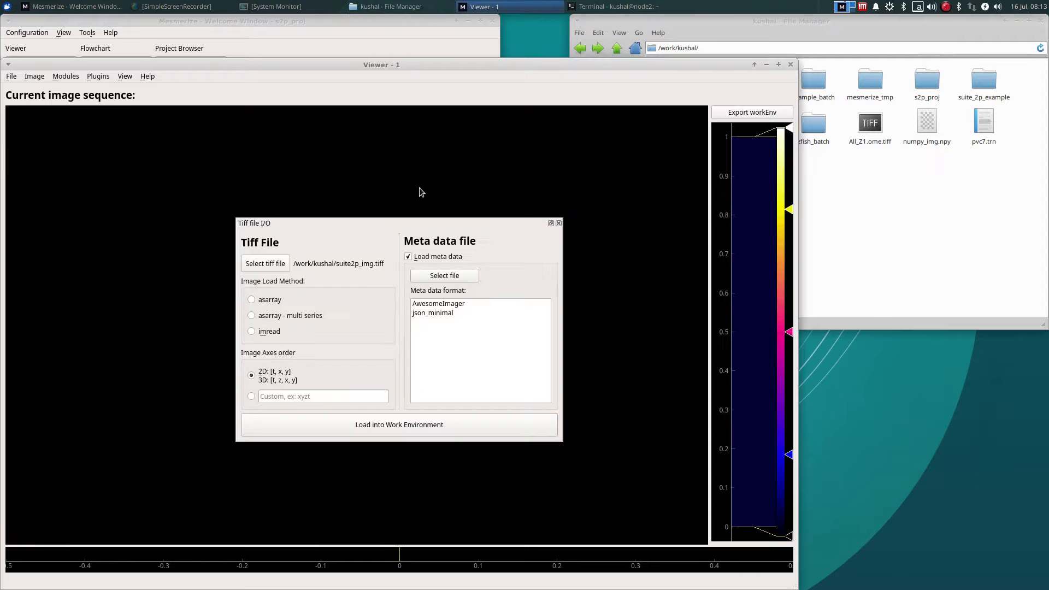
Step: Load the TIFF into the work environment with the asarray method and meta data loading disabled
click(252, 300)
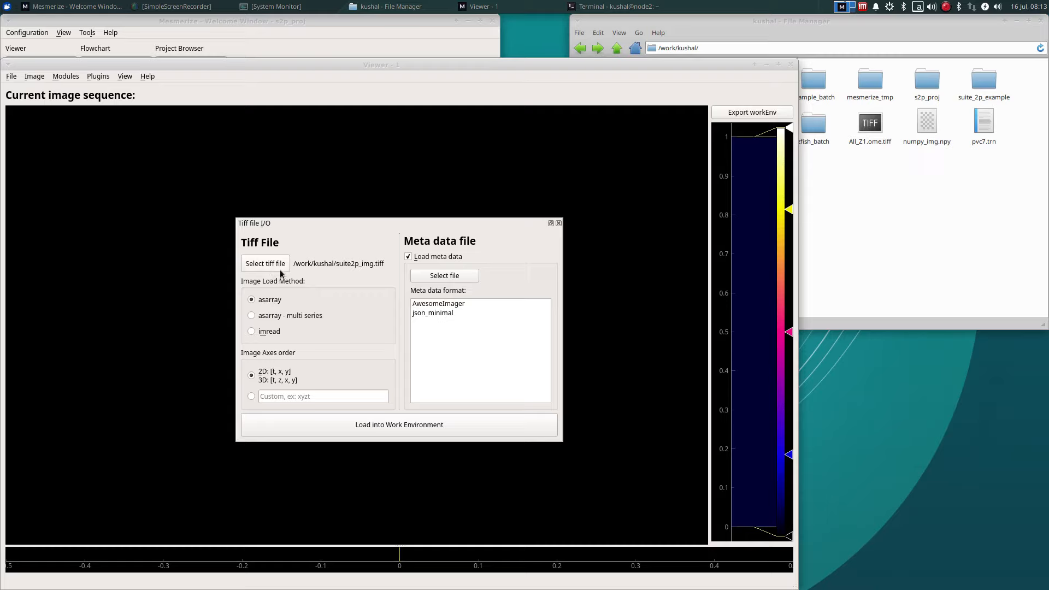
click(425, 257)
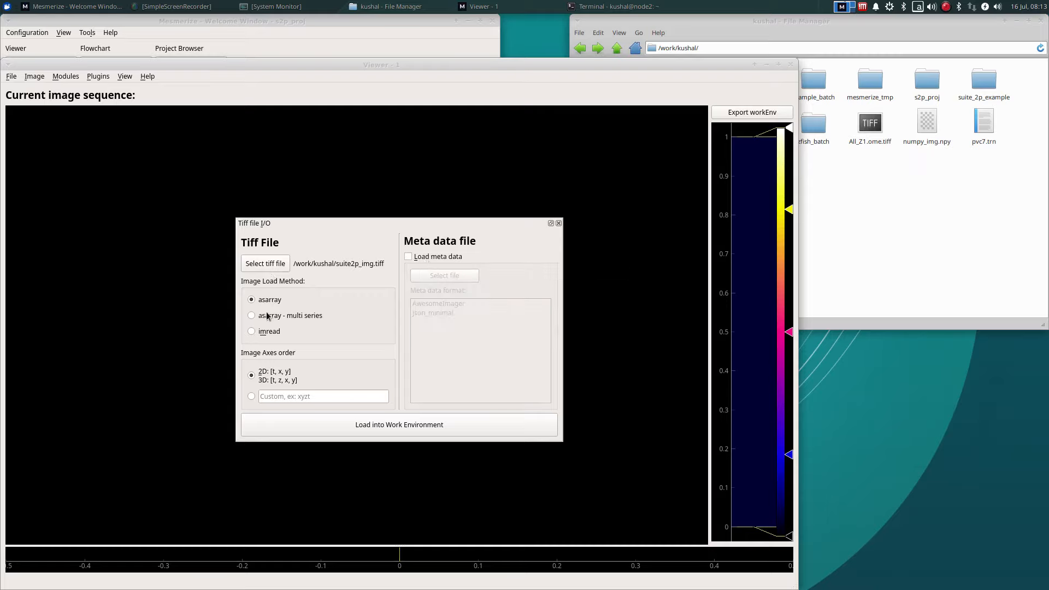
click(399, 424)
drag(383, 65, 535, 21)
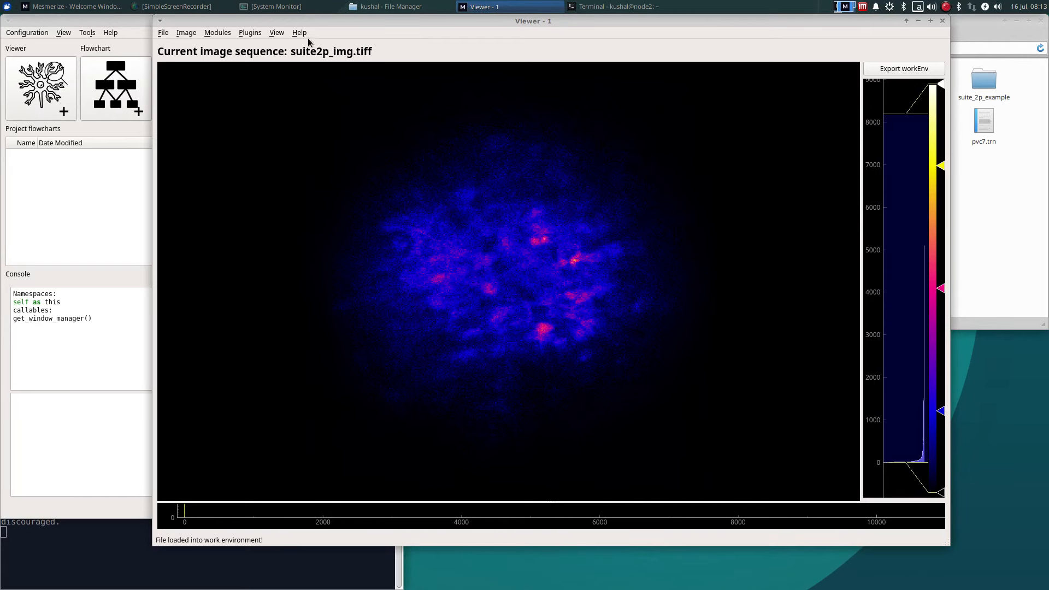
Step: Set the image's fps metadata to 10.0 with get_meta()['fps'] = 10.0 in the viewer console, and hide the console
click(277, 32)
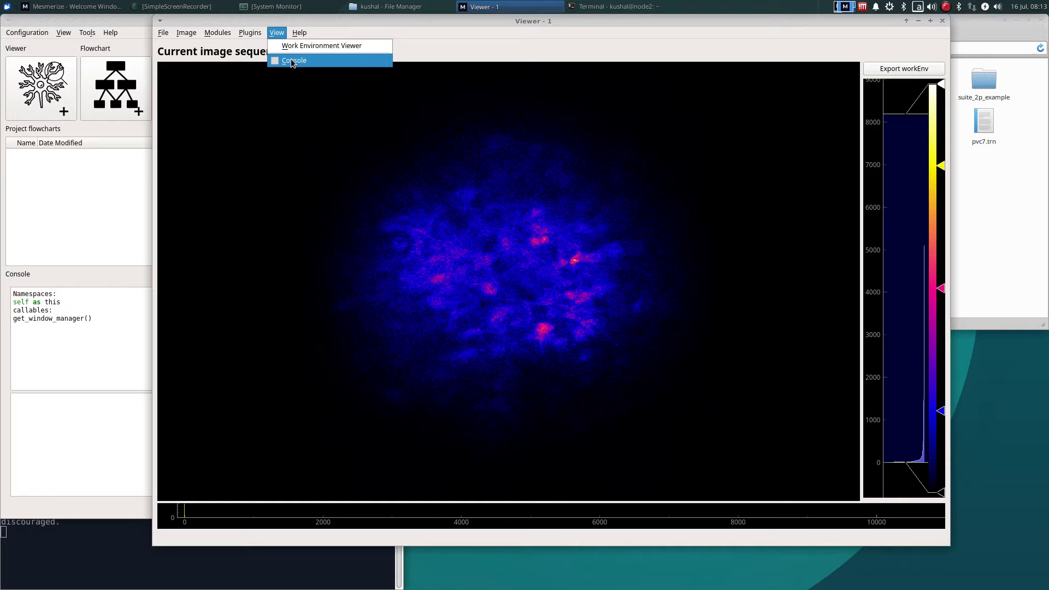
click(291, 60)
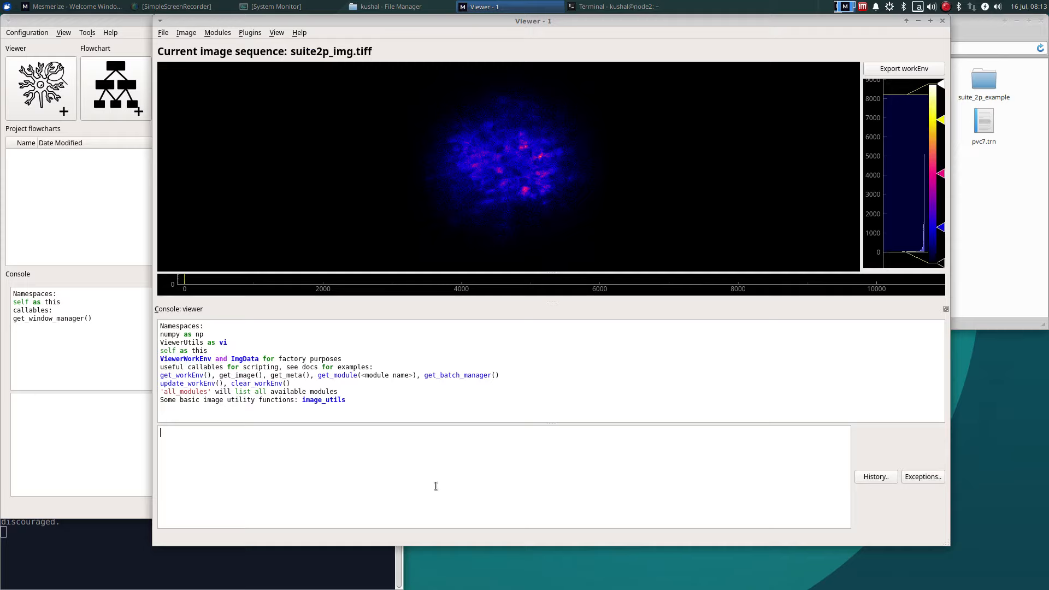
text(get_meta()['fps'] = 10.0)
key(Return)
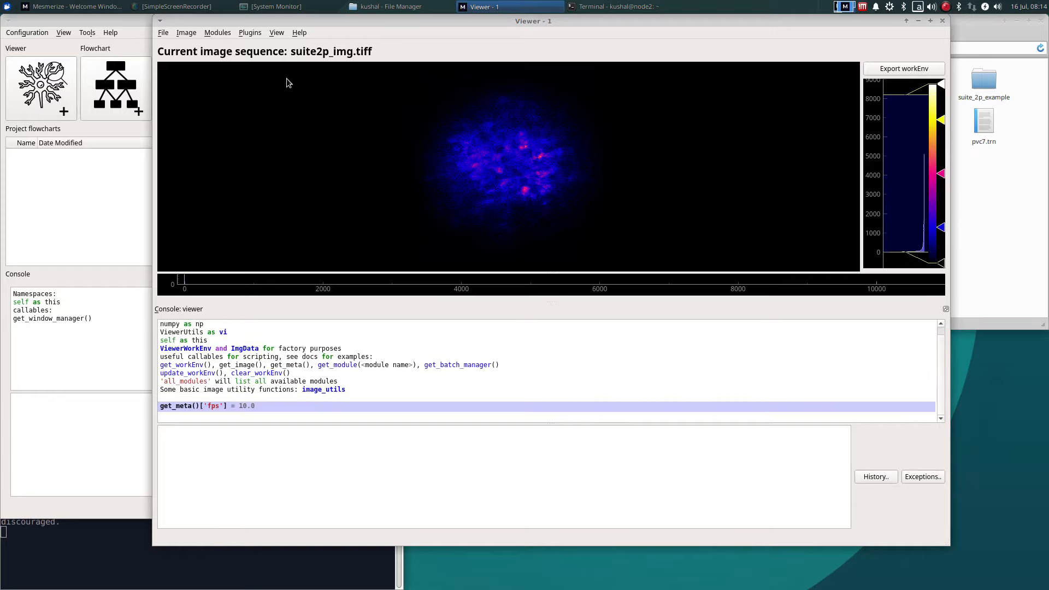
click(278, 33)
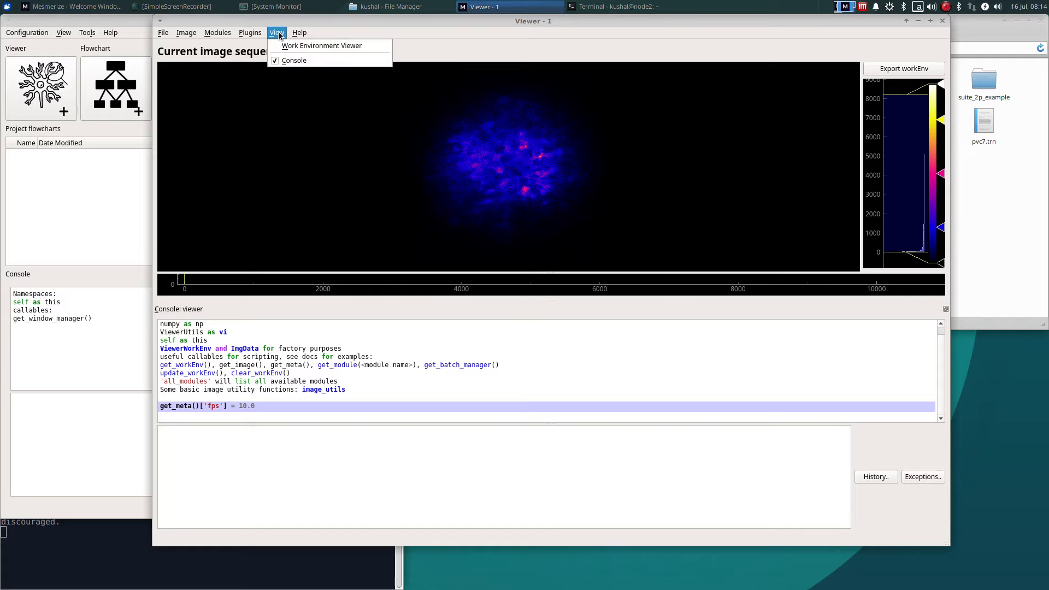
click(289, 58)
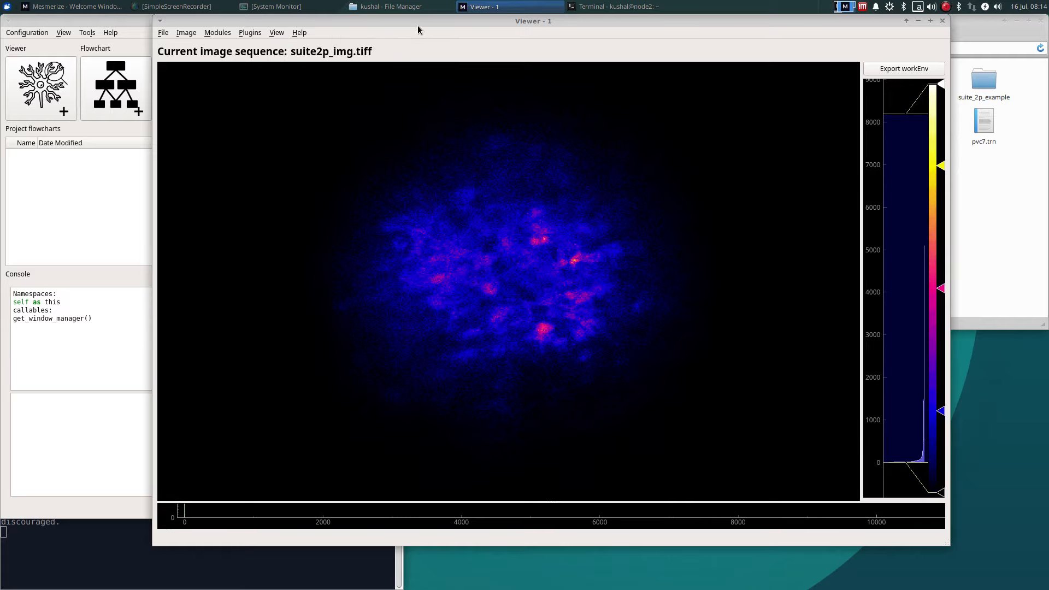
Step: Open the Suite2p Importer and select the suite_2p_example folder as the Suite2p output directory
drag(418, 25, 192, 49)
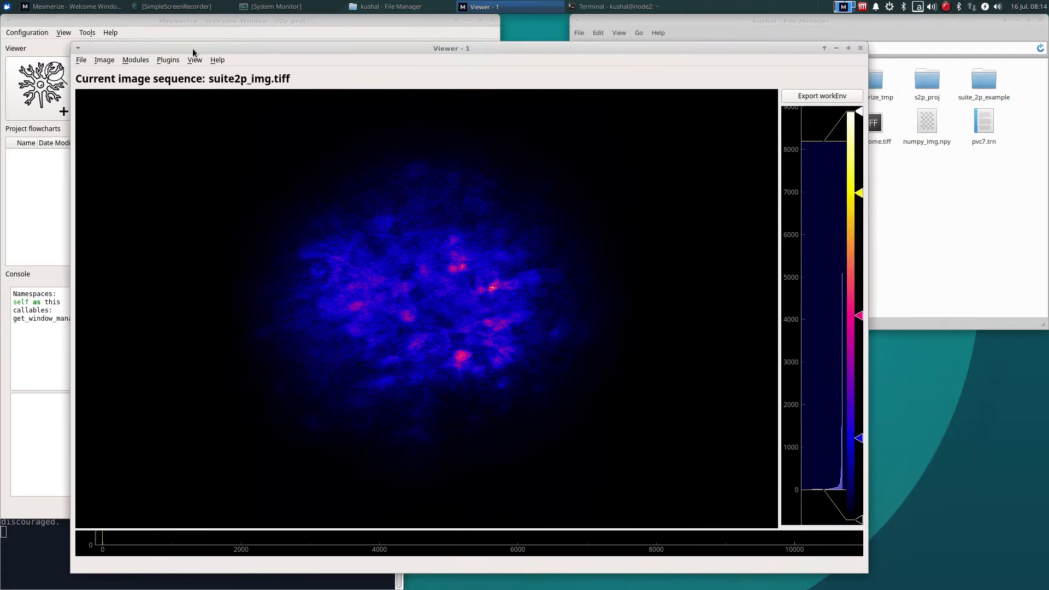
click(146, 60)
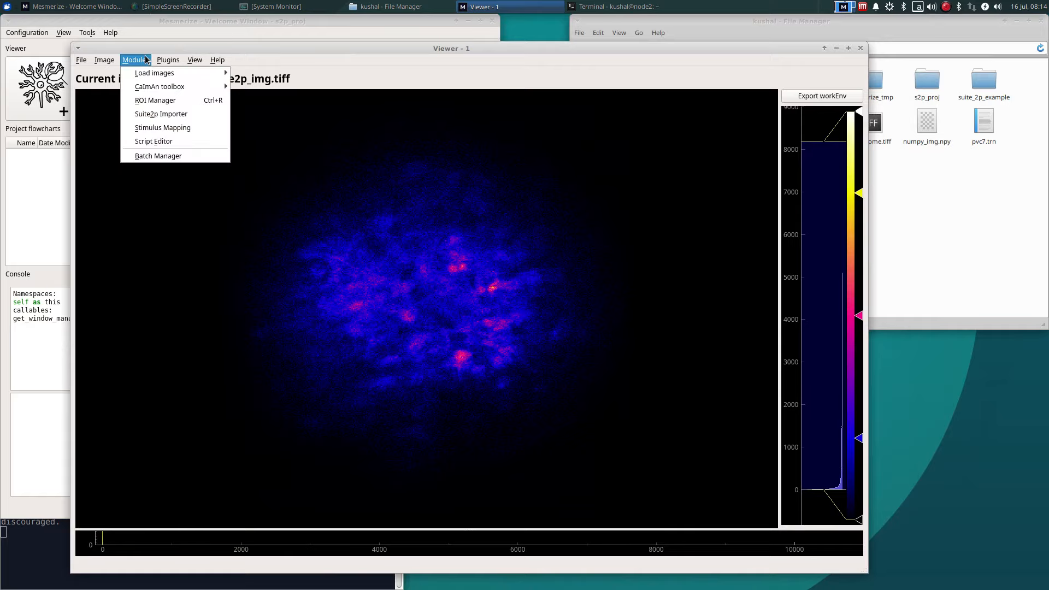
click(189, 116)
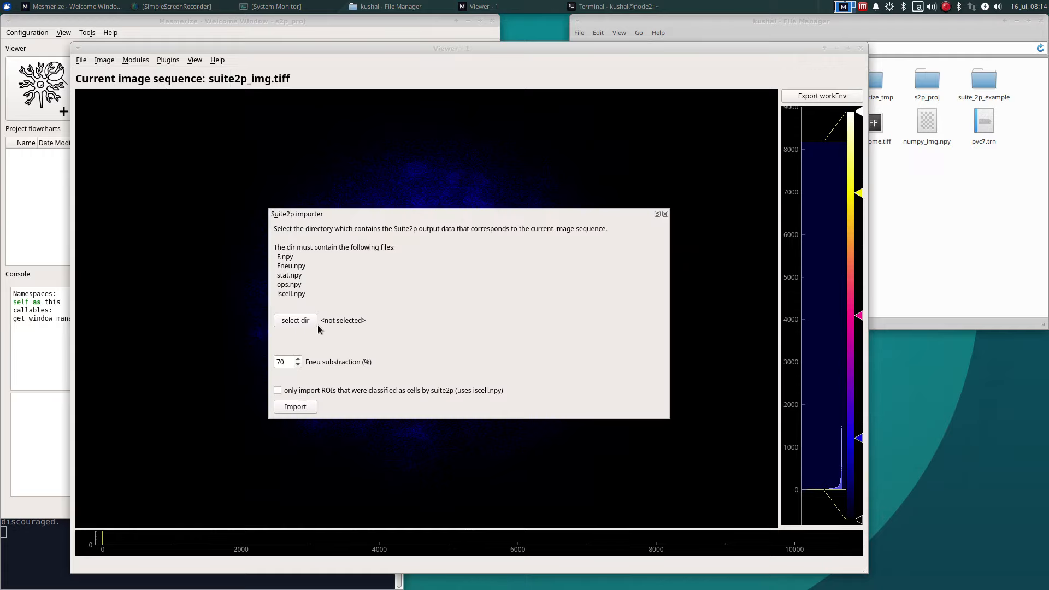
drag(299, 295, 266, 266)
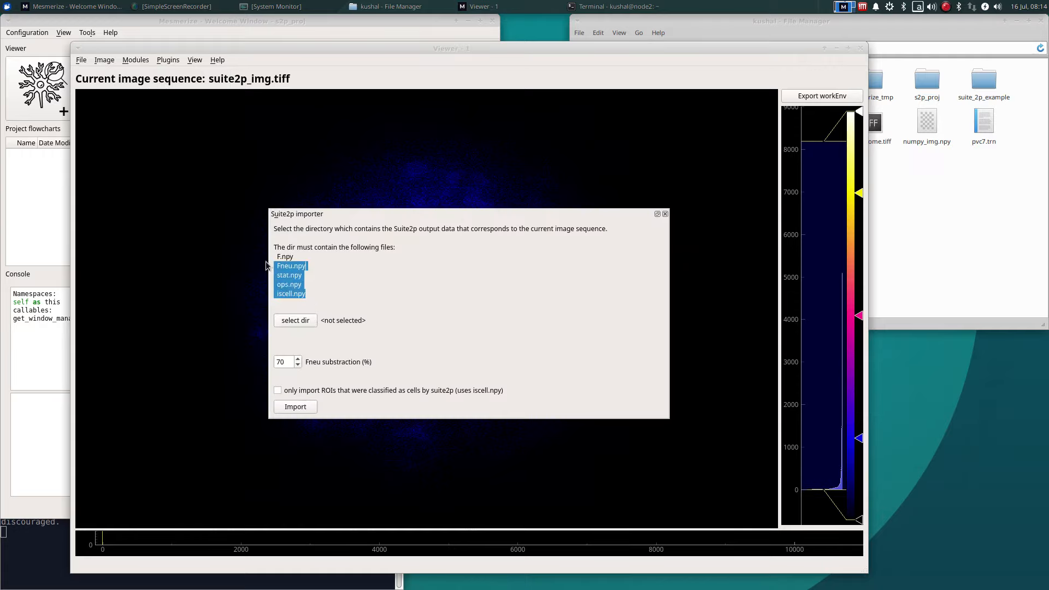
click(313, 296)
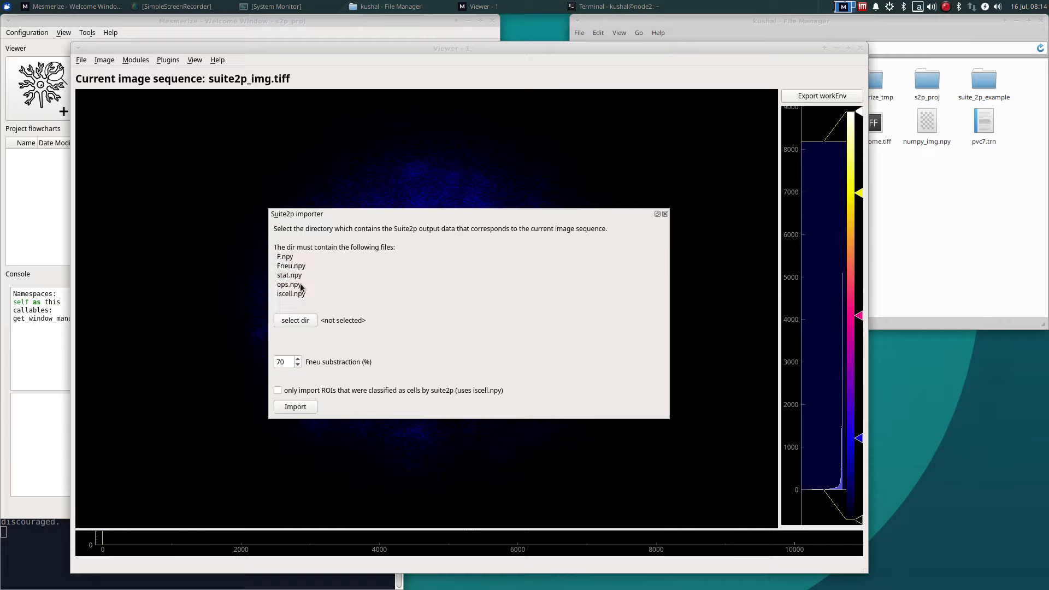
click(309, 322)
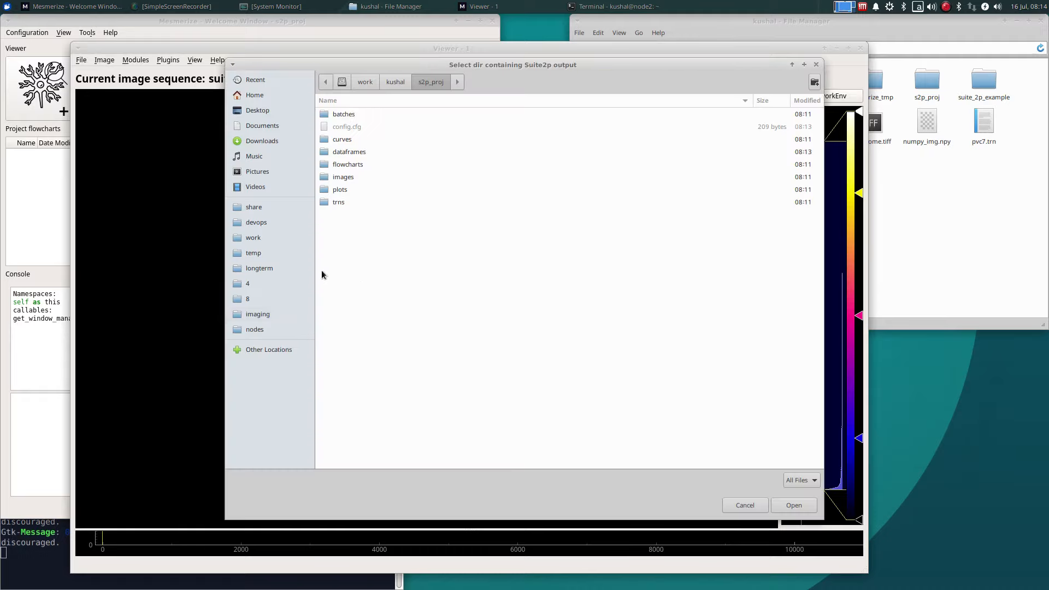
click(264, 238)
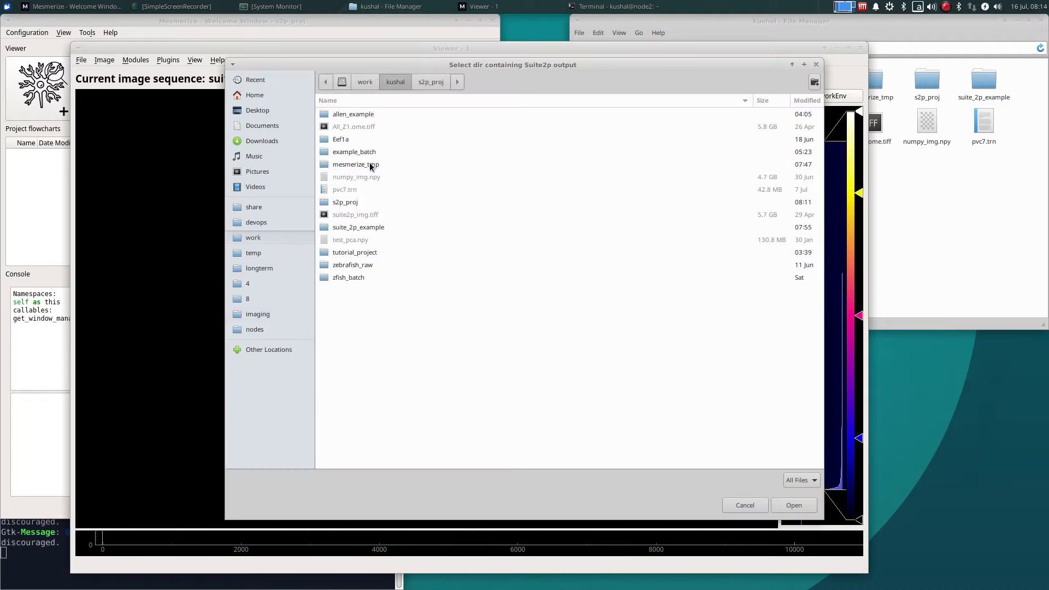
double_click(358, 228)
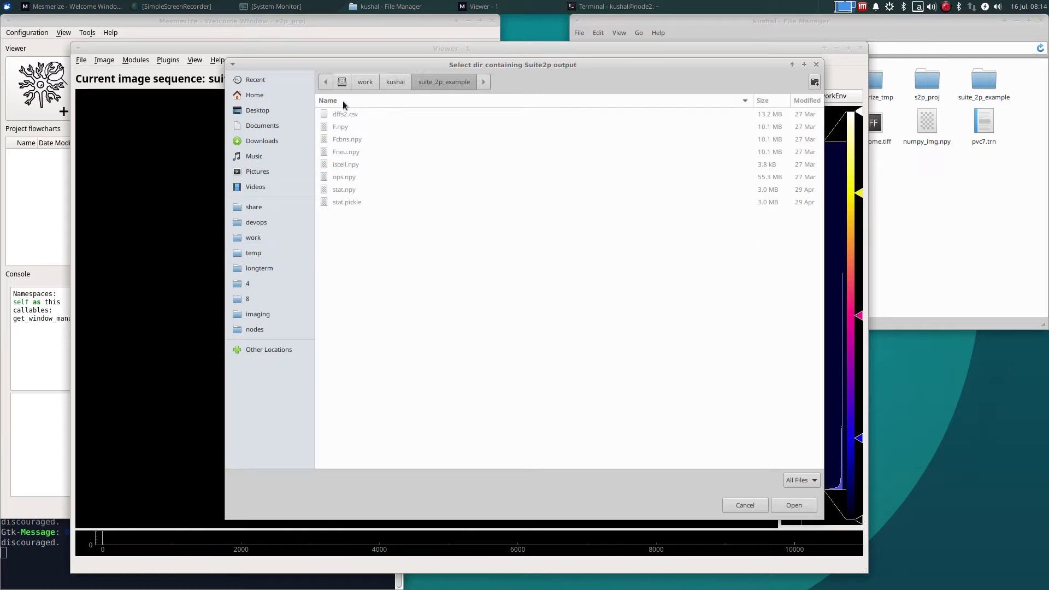
click(791, 511)
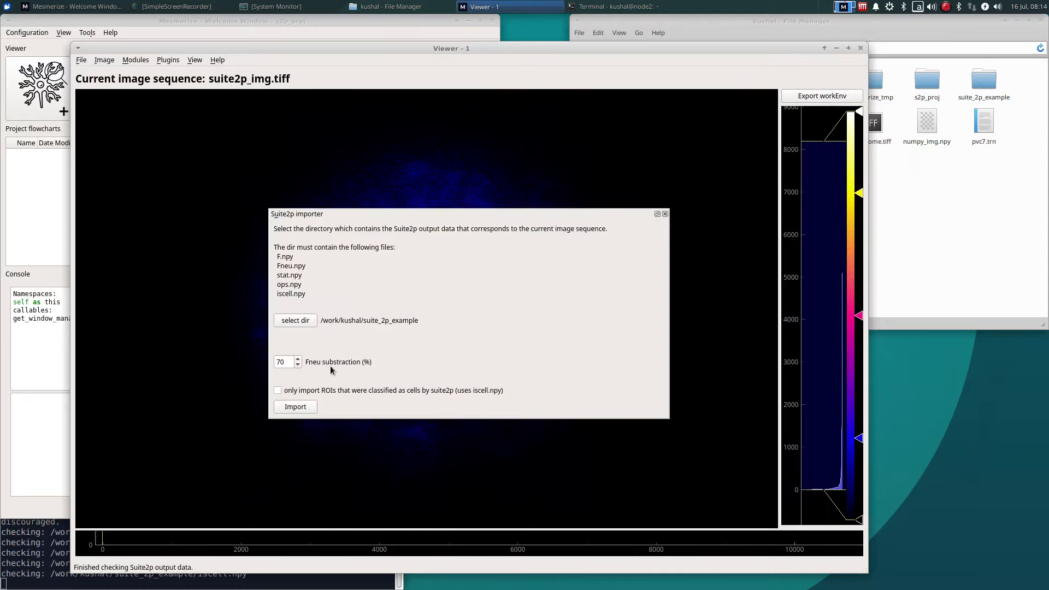
Step: Import only the ROIs classified as cells by Suite2p, close the importer and dock the ROI Manager in the viewer
click(277, 390)
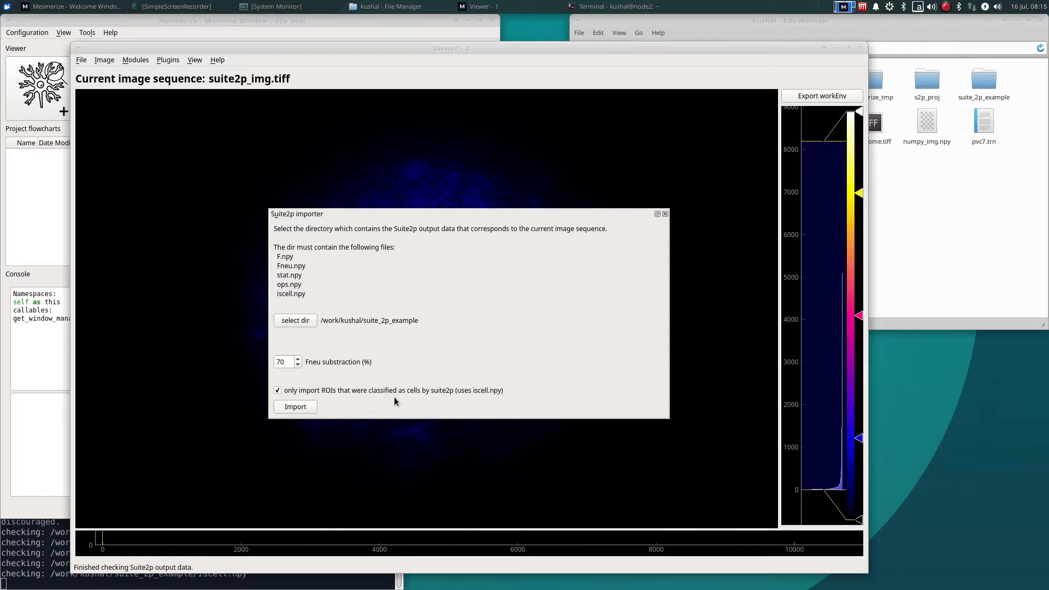
click(305, 409)
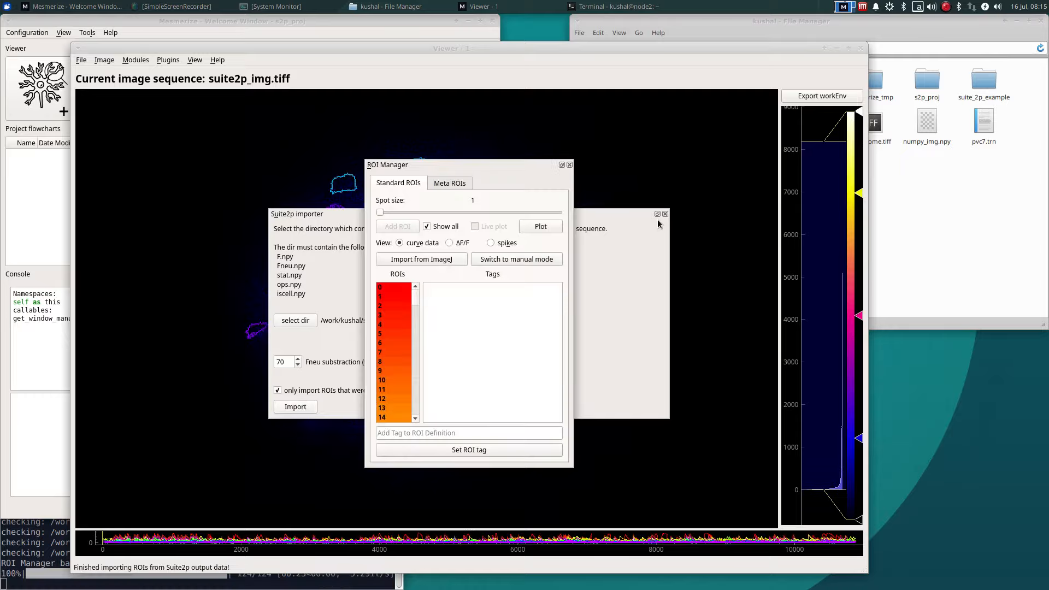
click(664, 214)
click(562, 164)
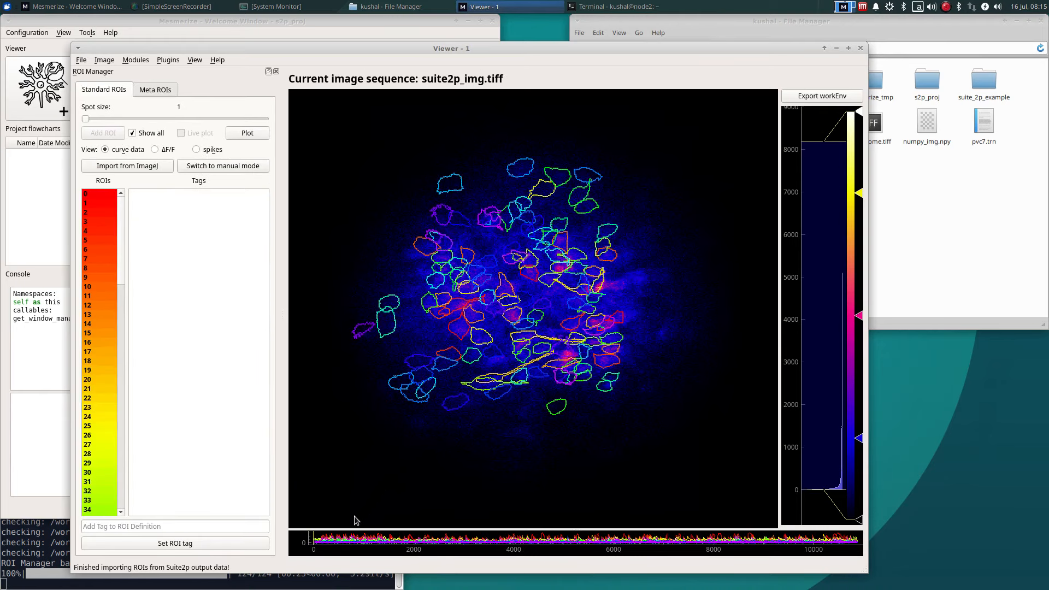
Step: Enlarge the curve plot, turn off showing all ROIs and select ROI 32 to inspect its curve and tag
drag(381, 528, 380, 452)
click(132, 134)
scroll(99, 296, down, 7)
click(100, 295)
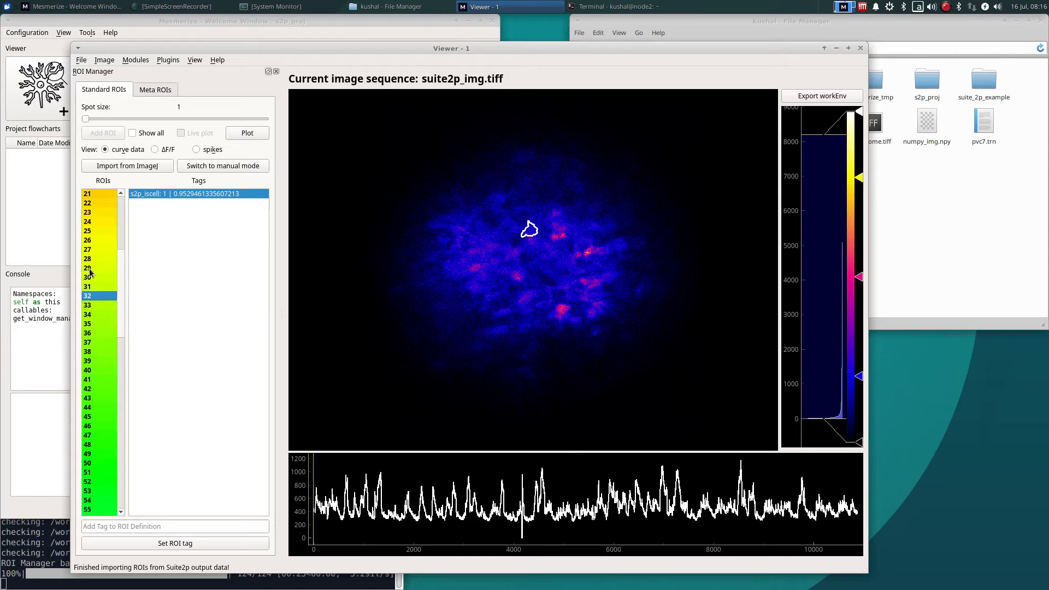
Step: Add the current sample to the project as animal_A, trial_B with the comment s2p_example
drag(279, 49, 376, 31)
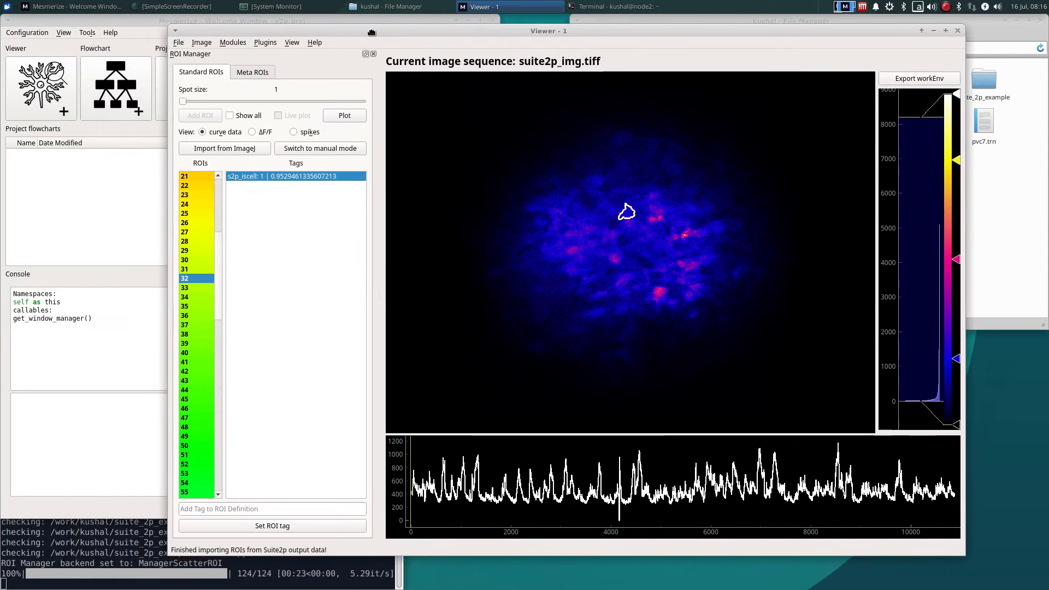
click(184, 43)
click(195, 55)
text(animal_A)
key(Tab)
text(trial_B)
click(554, 306)
text(s2p_example)
click(516, 418)
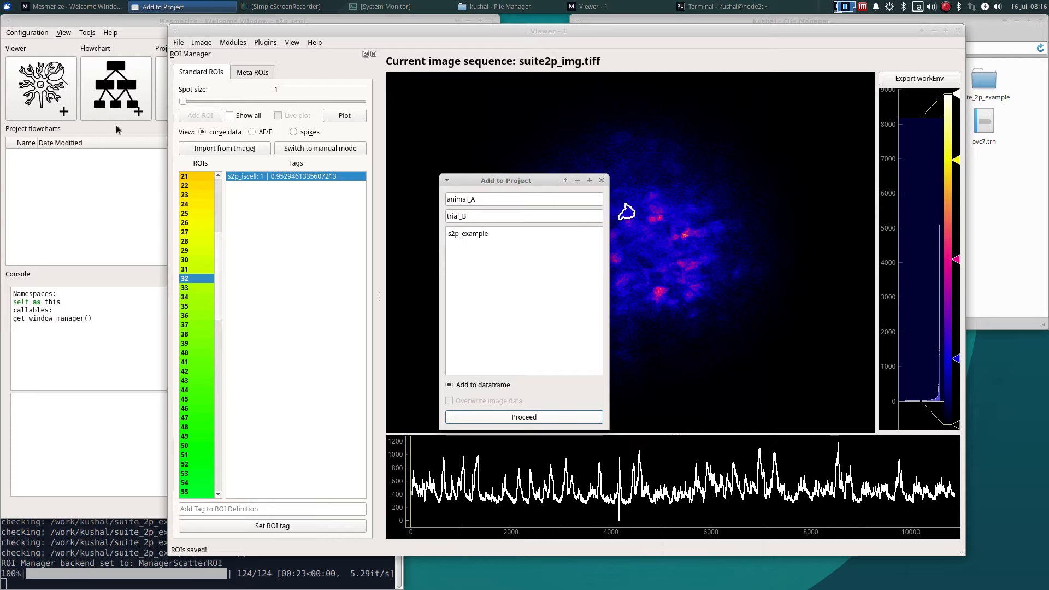
click(602, 180)
Step: Open a new flowchart and add a Load_Proj_DF data node to it
click(116, 88)
drag(469, 206, 398, 111)
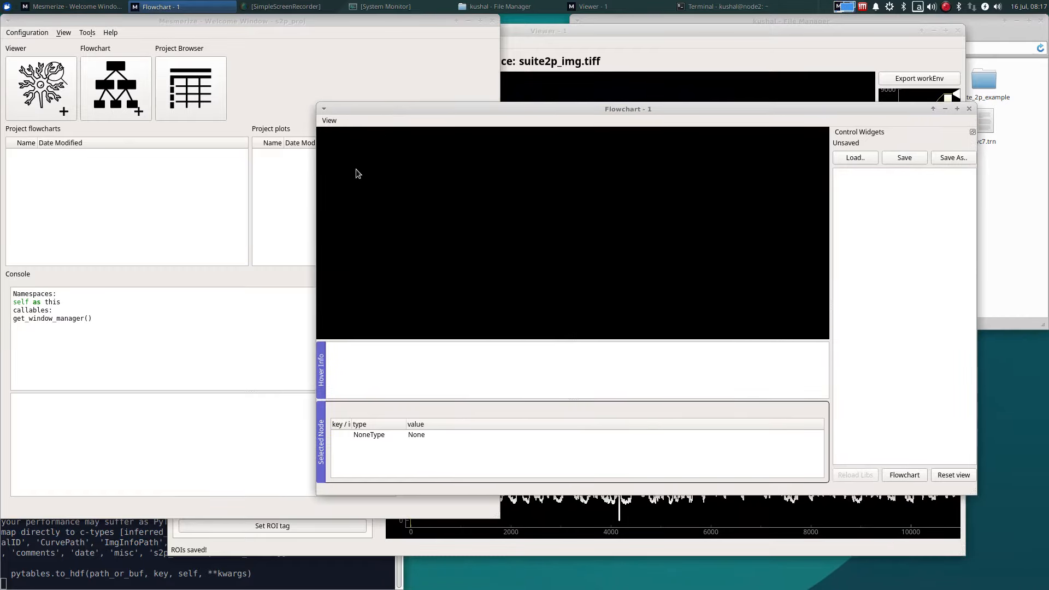
right_click(339, 209)
mouse_move(411, 215)
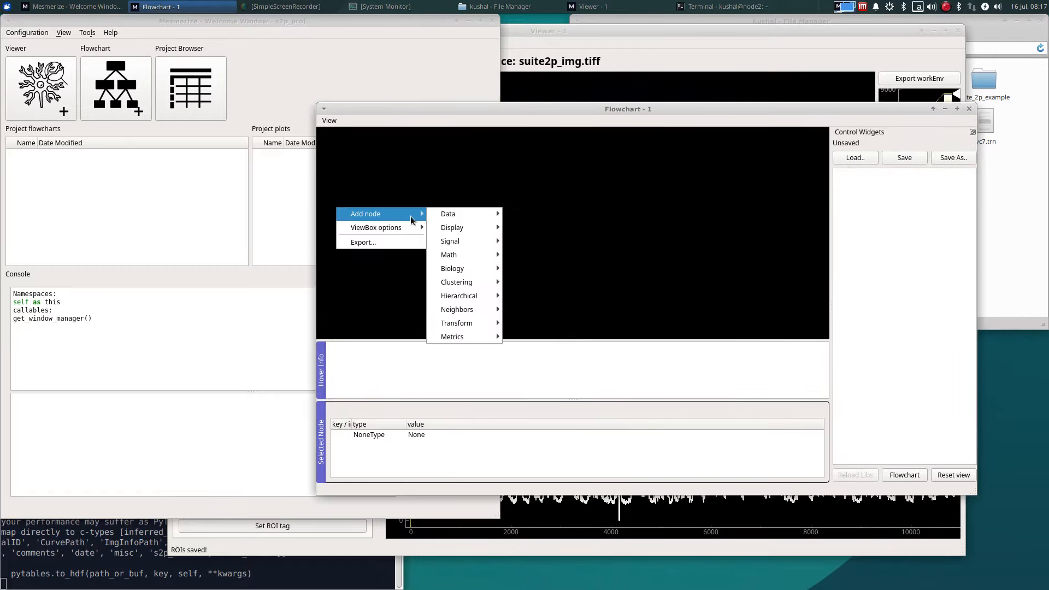
mouse_move(443, 216)
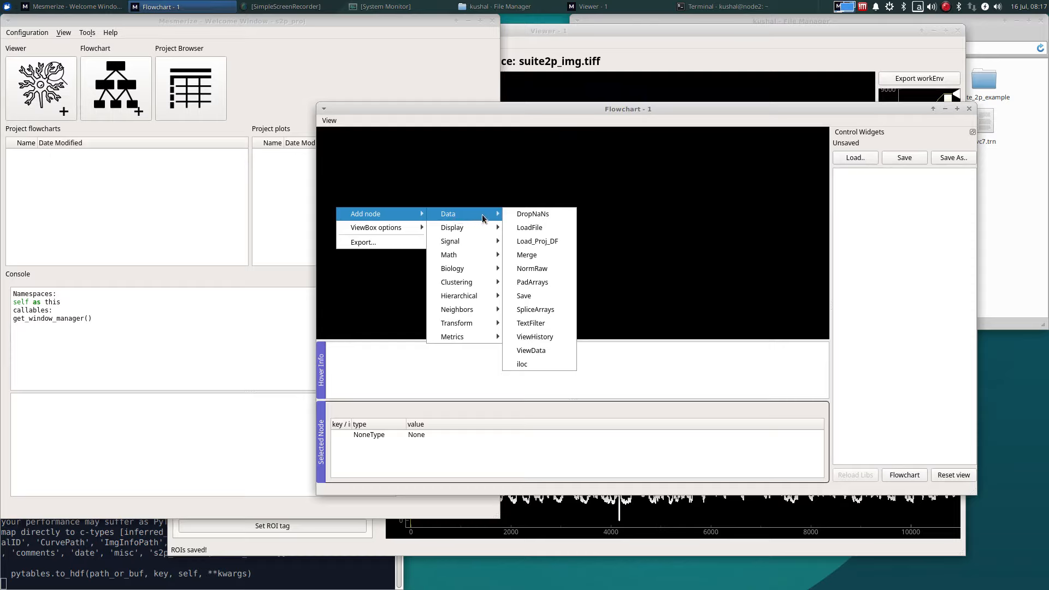
click(556, 245)
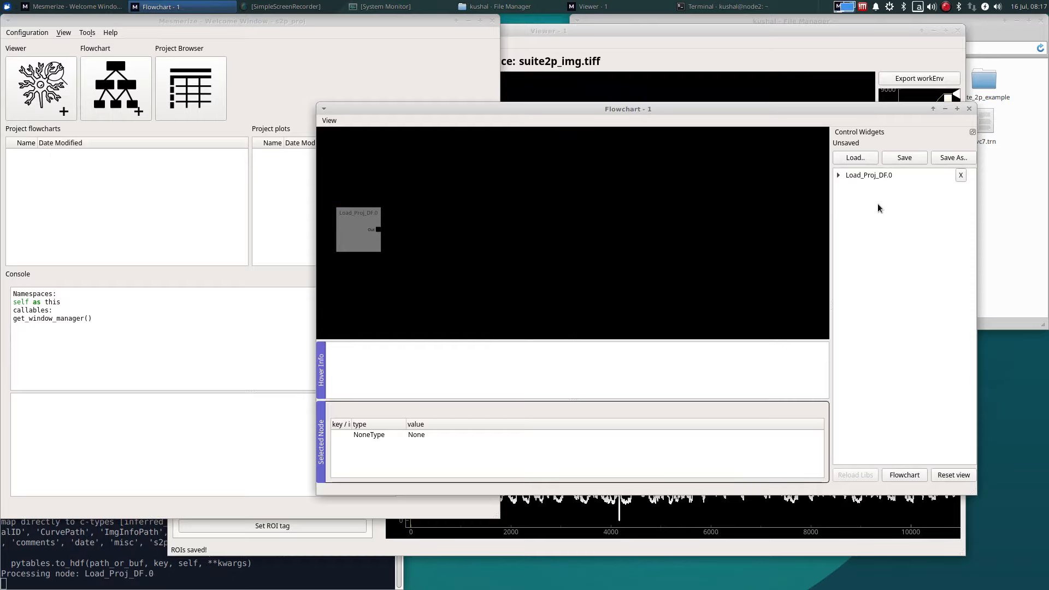
Step: Enable Apply on the Load_Proj_DF node for the root DataFrame and select the node in the flowchart
click(894, 175)
double_click(894, 175)
click(894, 219)
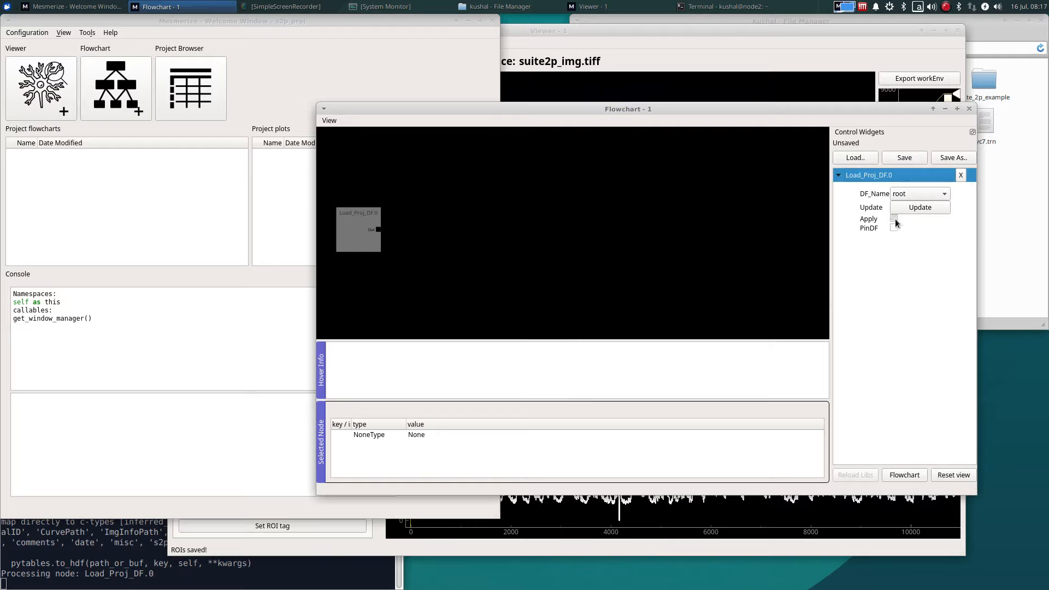
click(372, 235)
Step: Add a Heatmap display node and connect the Load_Proj_DF output to its input
right_click(398, 209)
mouse_move(527, 229)
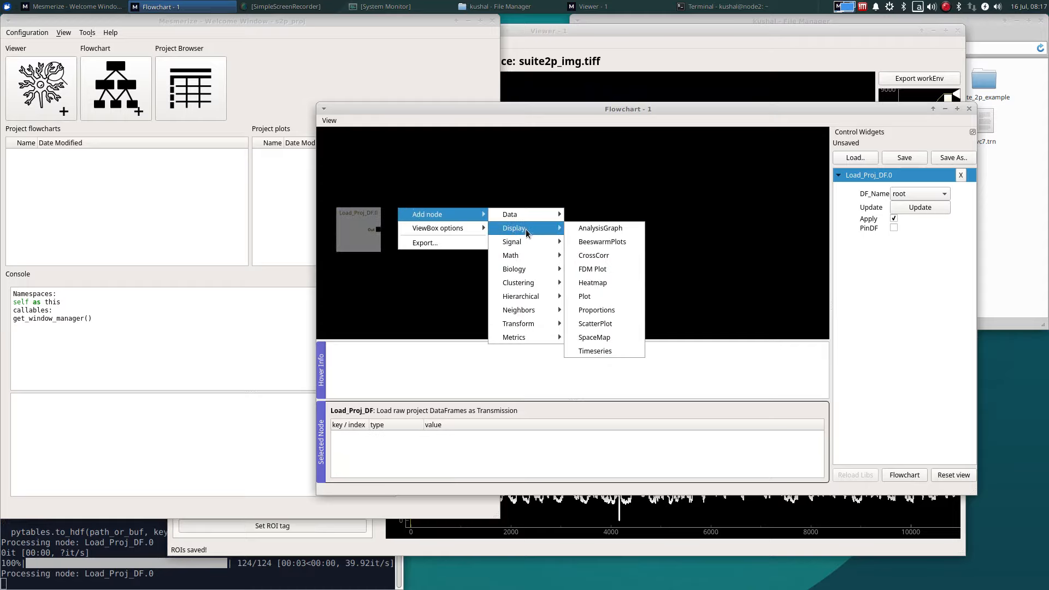
click(602, 284)
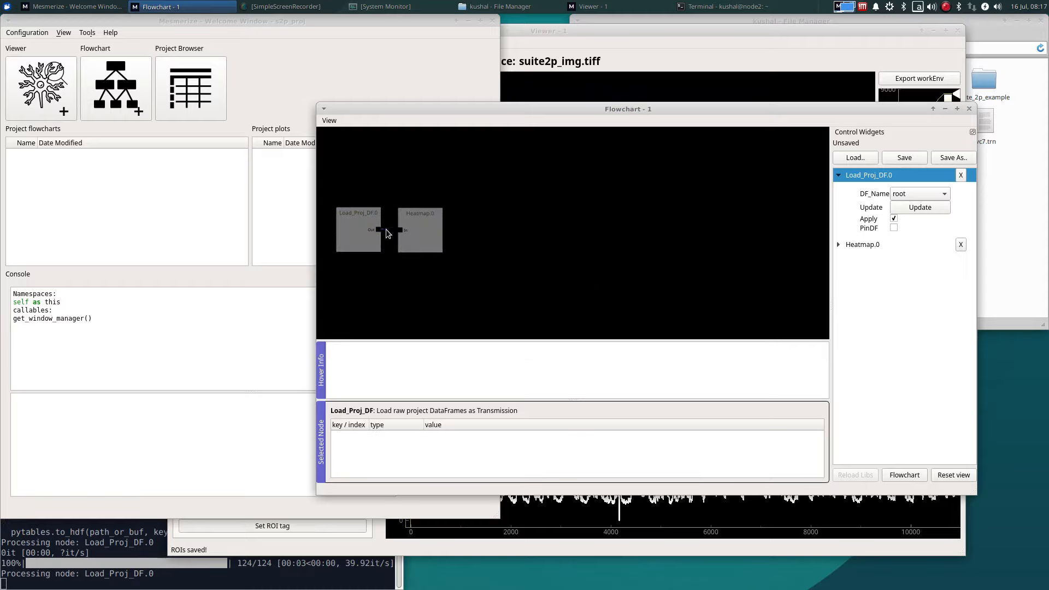
drag(378, 229, 401, 230)
Step: Show the Heatmap node's tracer widget and plot the heatmap
click(409, 237)
click(913, 263)
click(380, 478)
Step: Select a heatmap row and compare its ROI on the standard deviation and max projections
click(202, 288)
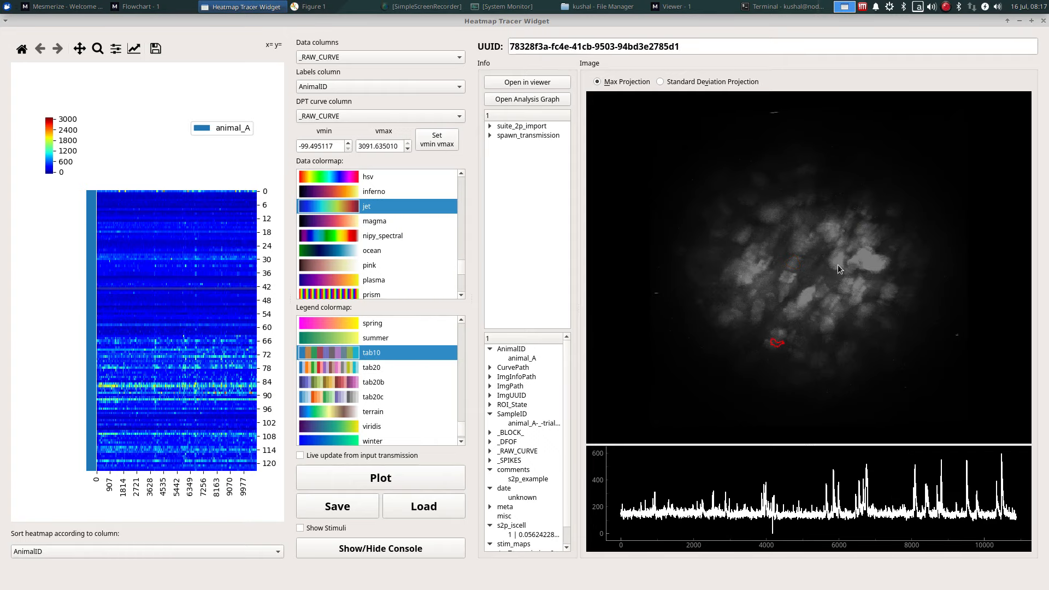
click(745, 82)
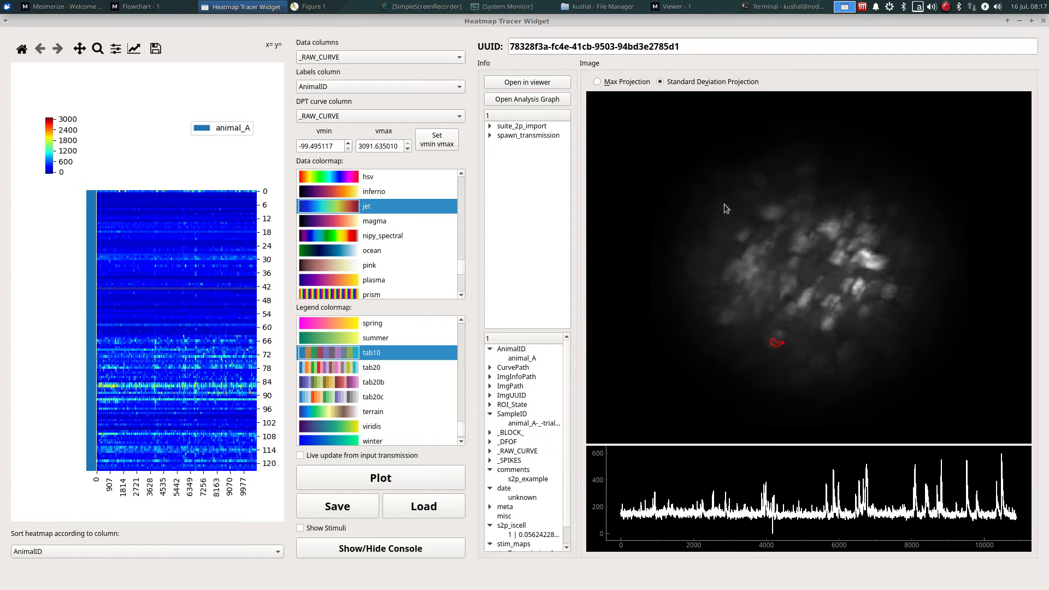
click(632, 83)
Step: Zoom the heatmap in on rows from about 62 to 95 and switch to pan mode
click(98, 49)
drag(98, 331, 256, 408)
click(98, 50)
click(80, 49)
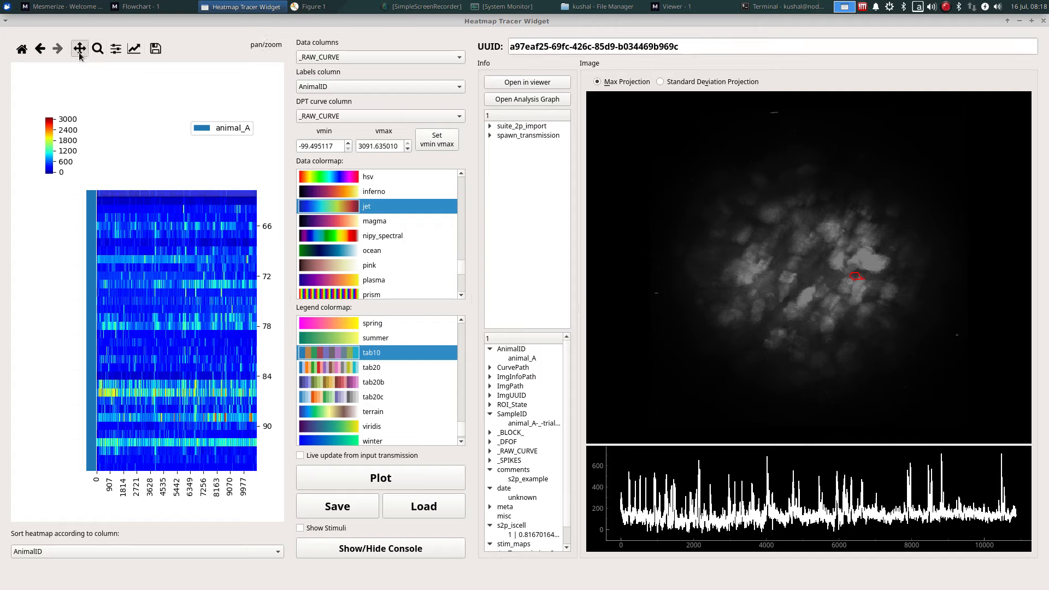